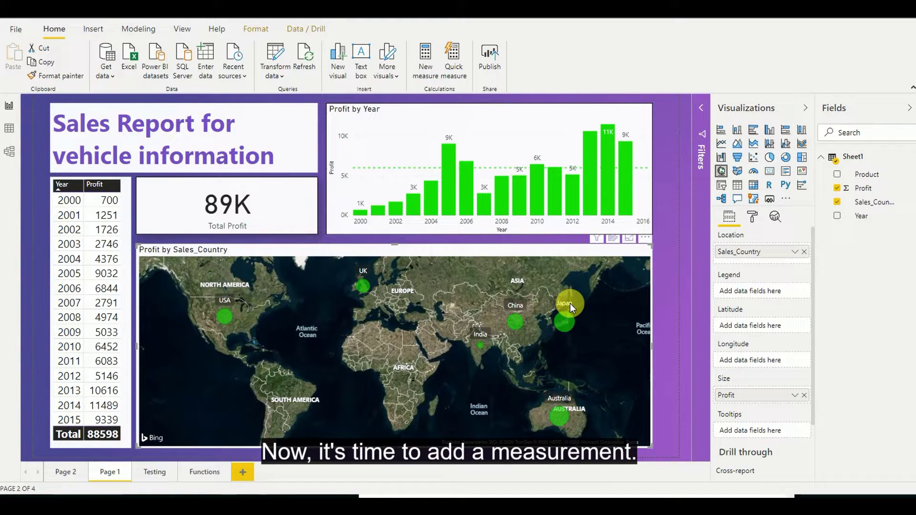
Step: In the data view, create a new measure in Sheet1 and name it Count Years
right_click(853, 158)
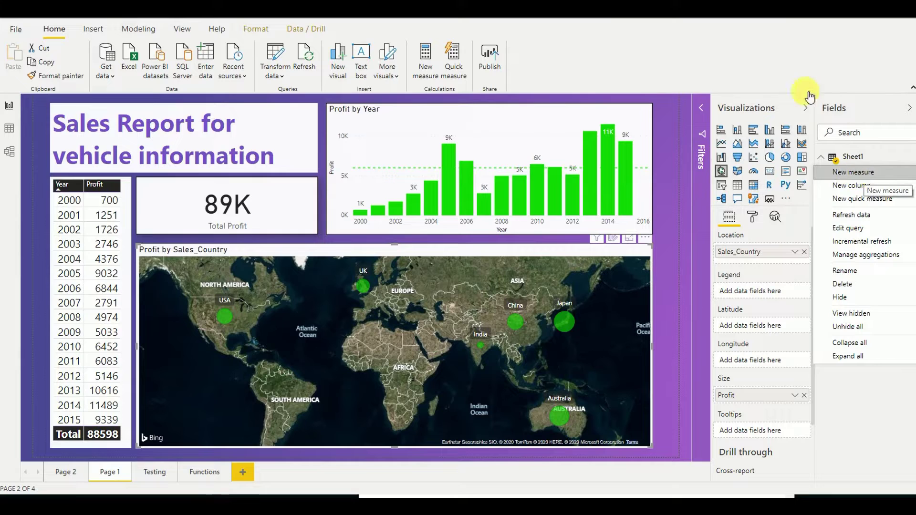
left_click(810, 44)
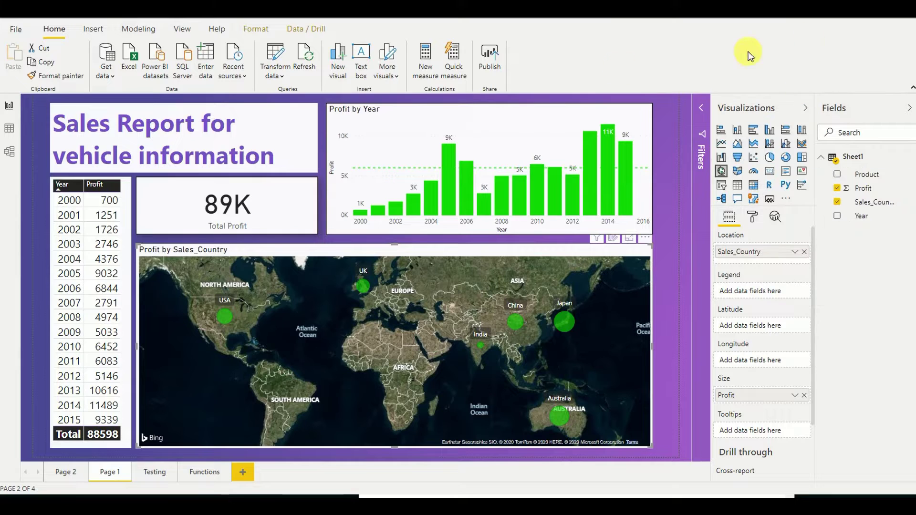
left_click(11, 129)
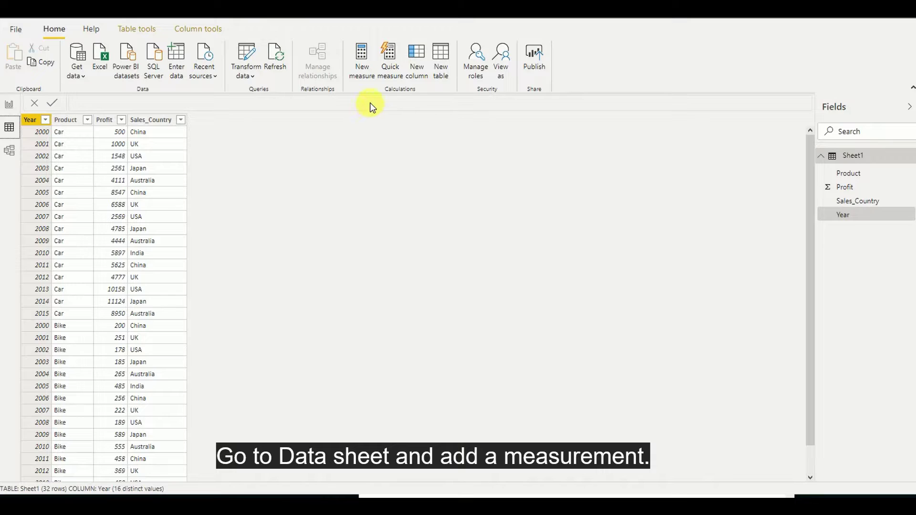
left_click(362, 67)
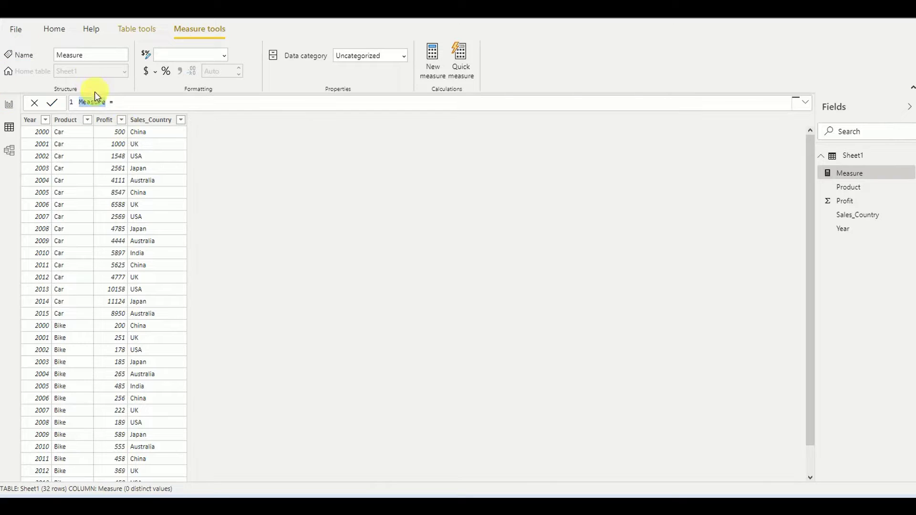
type("Count Years")
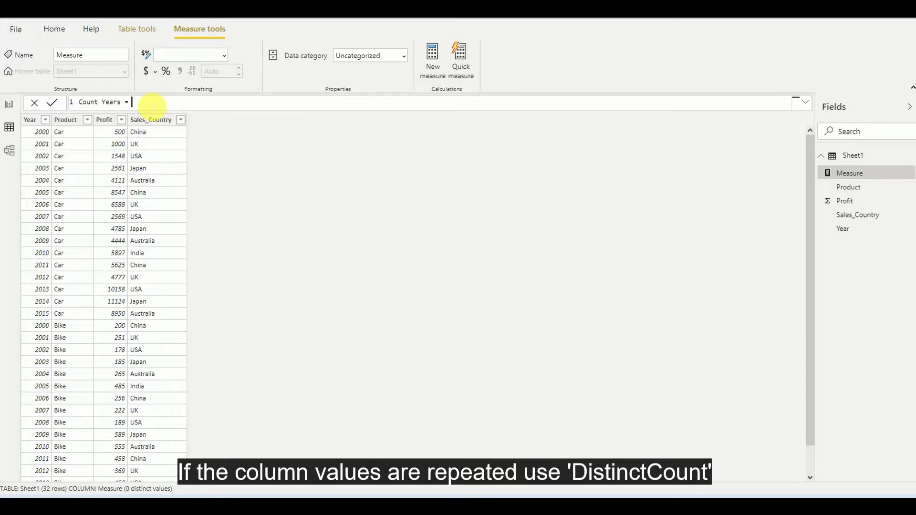
Step: Define the Count Years measure as DISTINCTCOUNT(Sheet1[Year]) and commit the formula
type("DI")
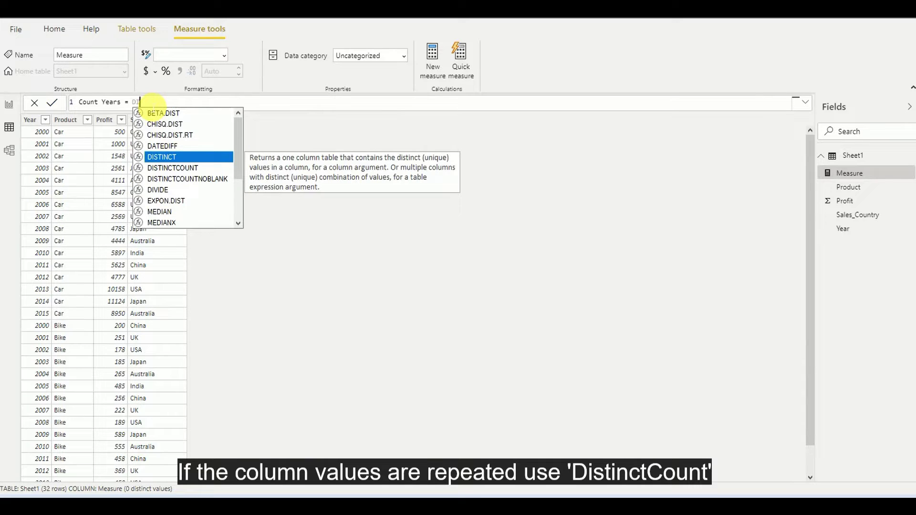
key("Down")
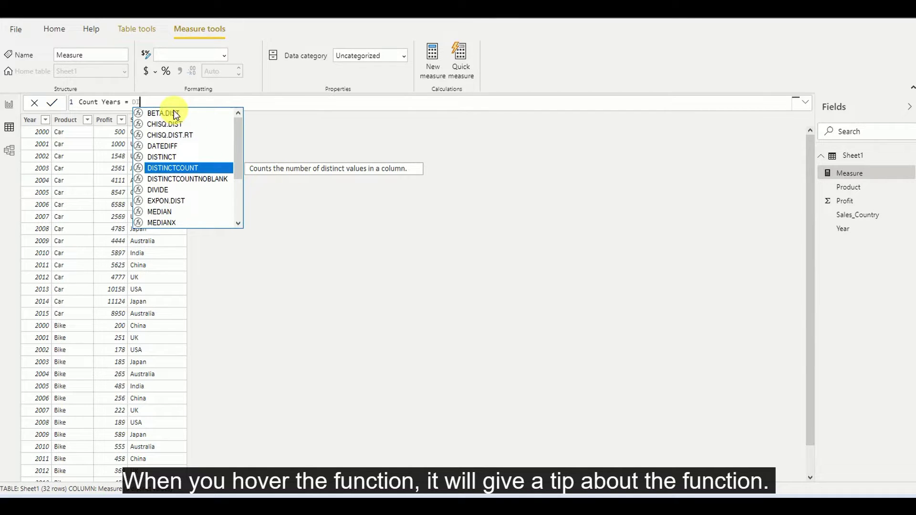
left_click(190, 169)
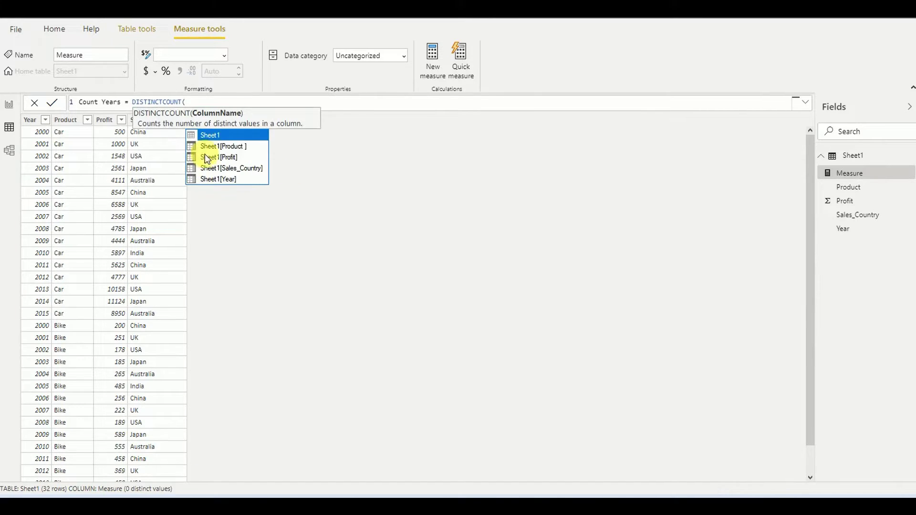
key("Down")
key("Down")
key("Down")
key("Down")
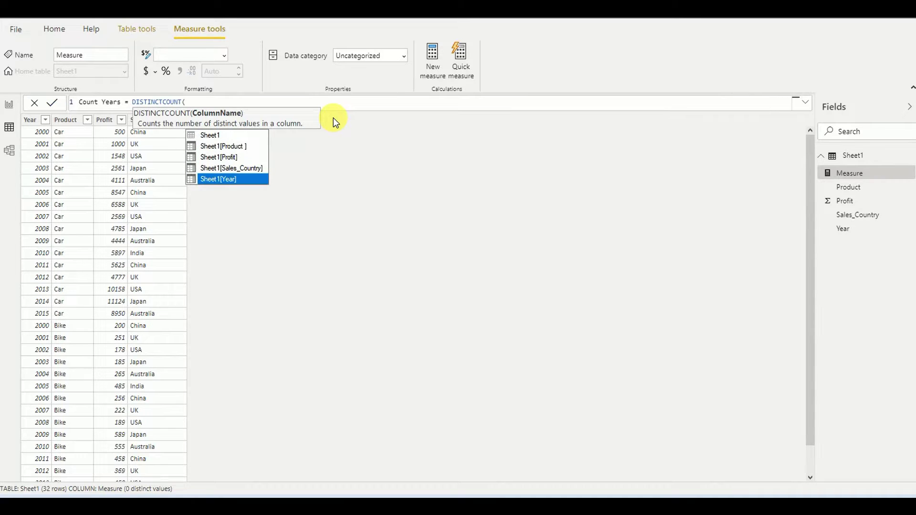
key("Tab")
type(")")
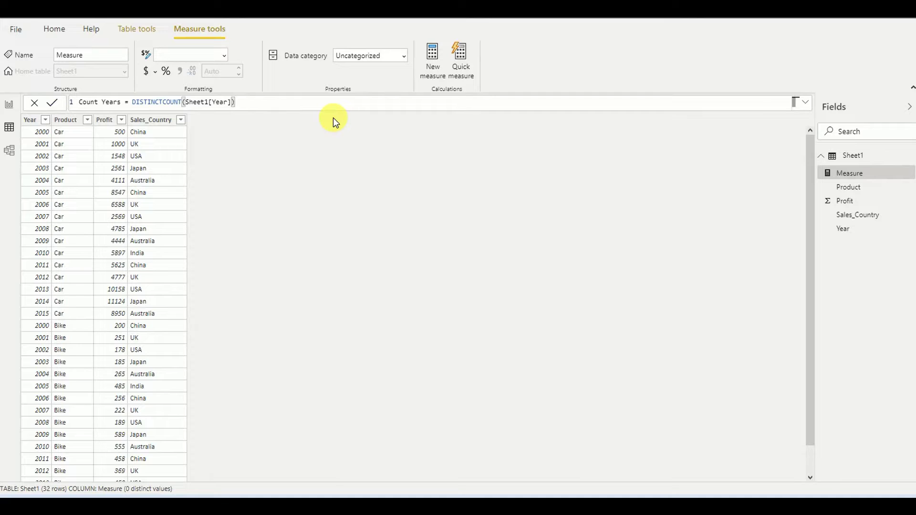
key("Return")
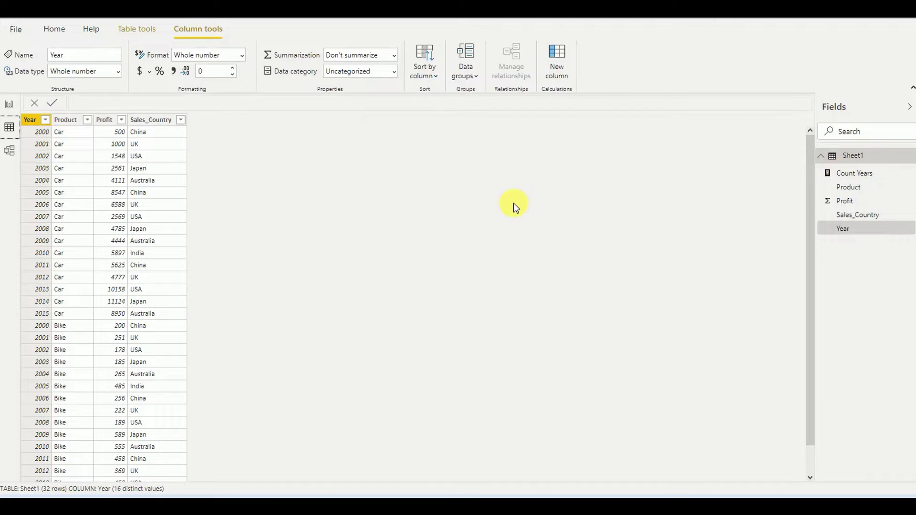
Step: On the report page, narrow the country map and add a compact Count Years card below the Total Profit card
left_click(13, 110)
left_click_drag(142, 345, 328, 325)
left_click_drag(880, 181, 208, 273)
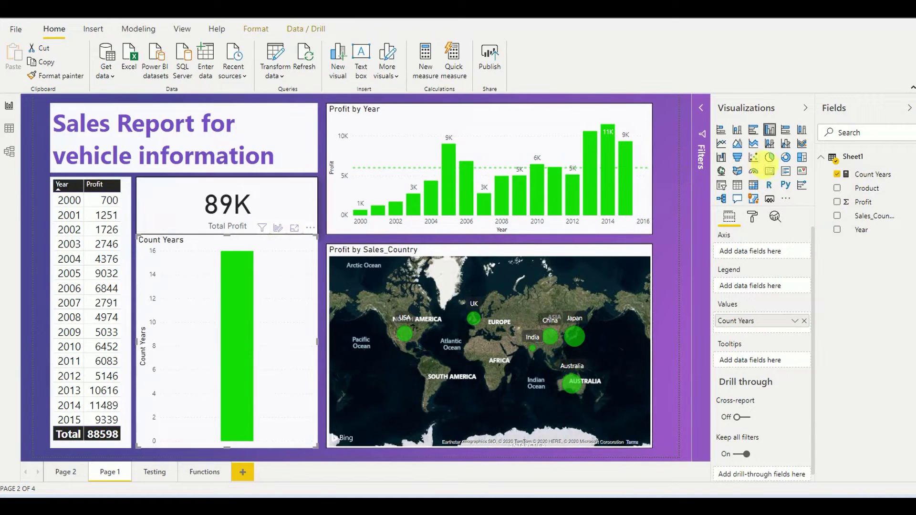
left_click(770, 171)
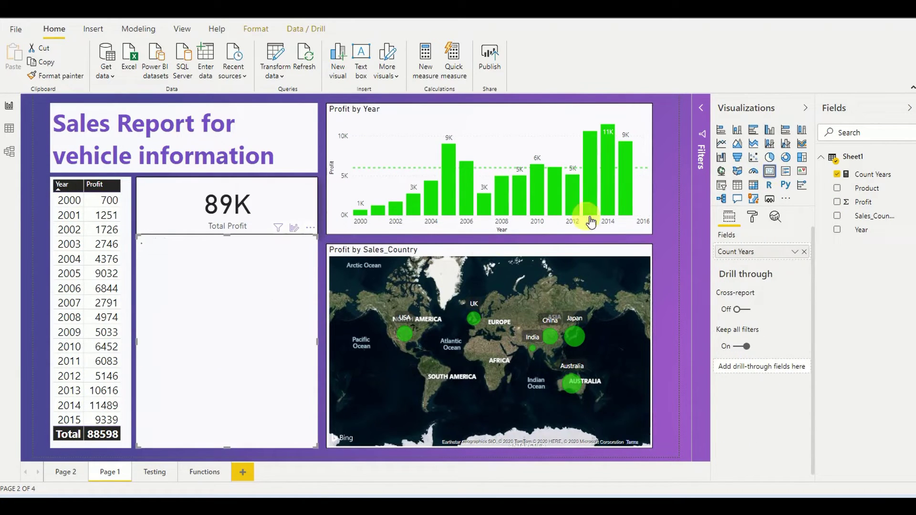
left_click_drag(229, 452, 255, 287)
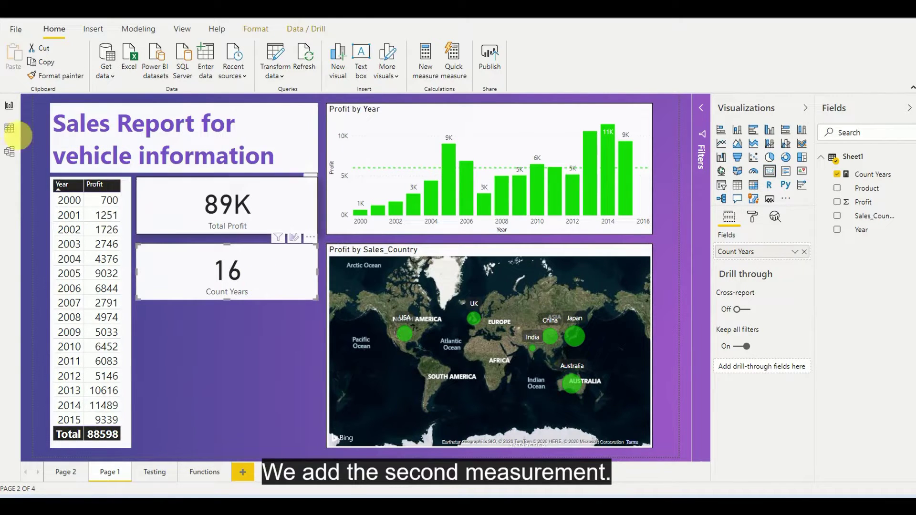
Step: Create a second measure in Sheet1 from the data view and name it Total Profit
left_click(10, 129)
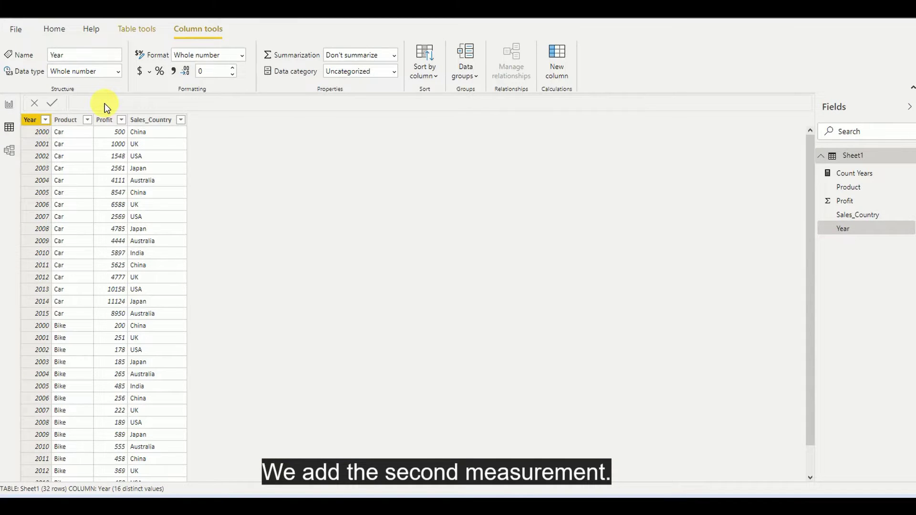
left_click(851, 157)
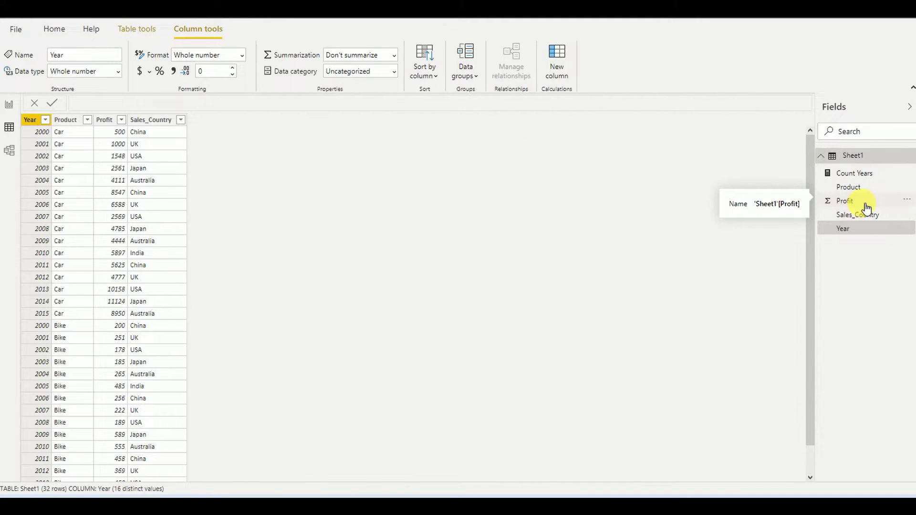
left_click(845, 161)
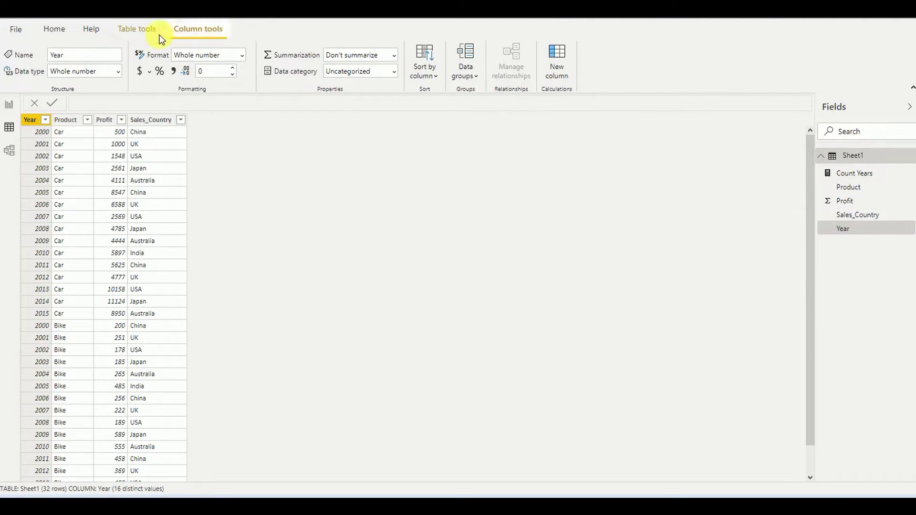
left_click(140, 33)
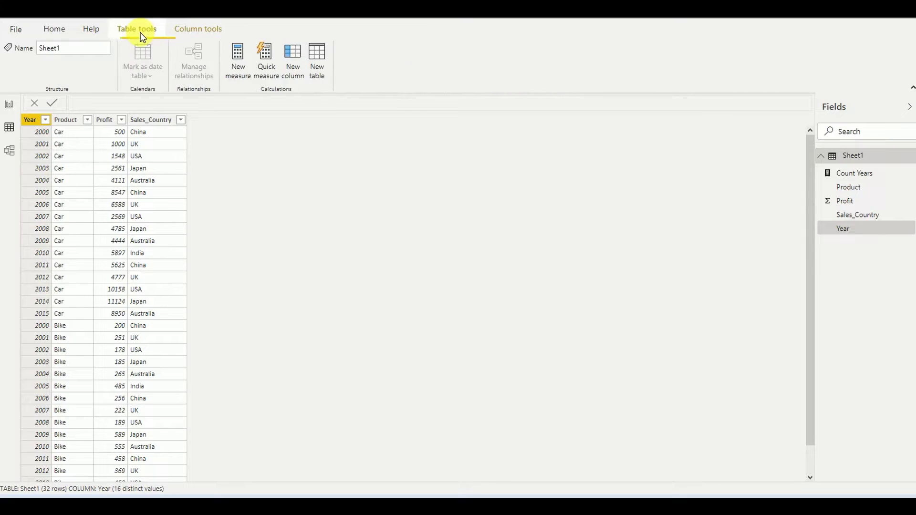
left_click(236, 72)
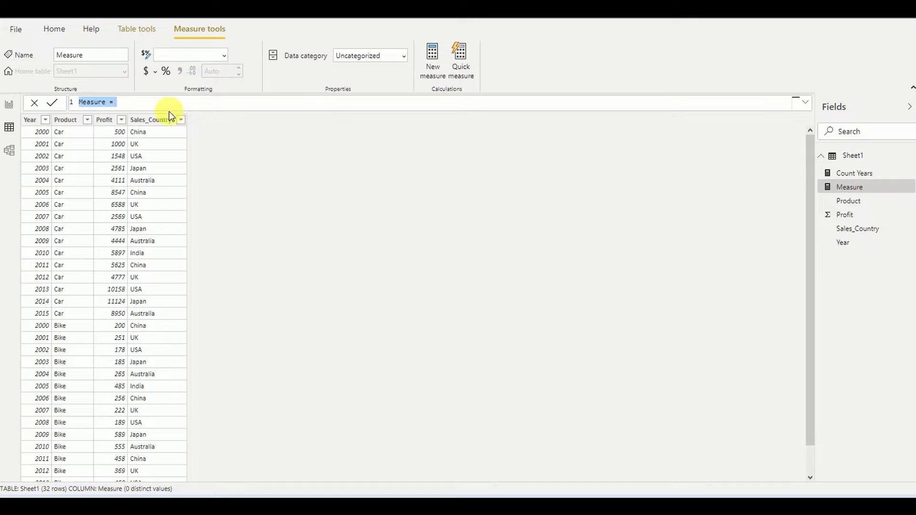
double_click(98, 107)
type("Total Profit")
key("Right")
key("Right")
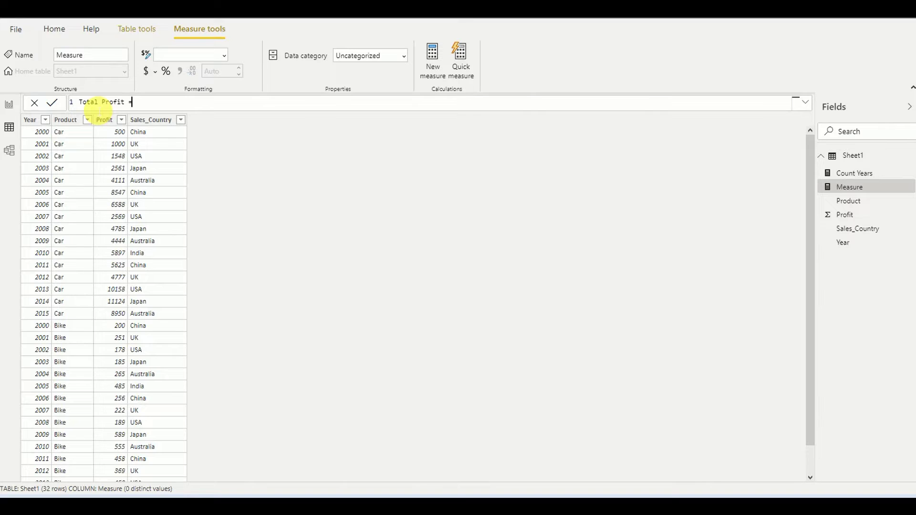
Step: Define the Total Profit measure as SUM (Sheet1[Profit]) and commit the formula
type("SUM")
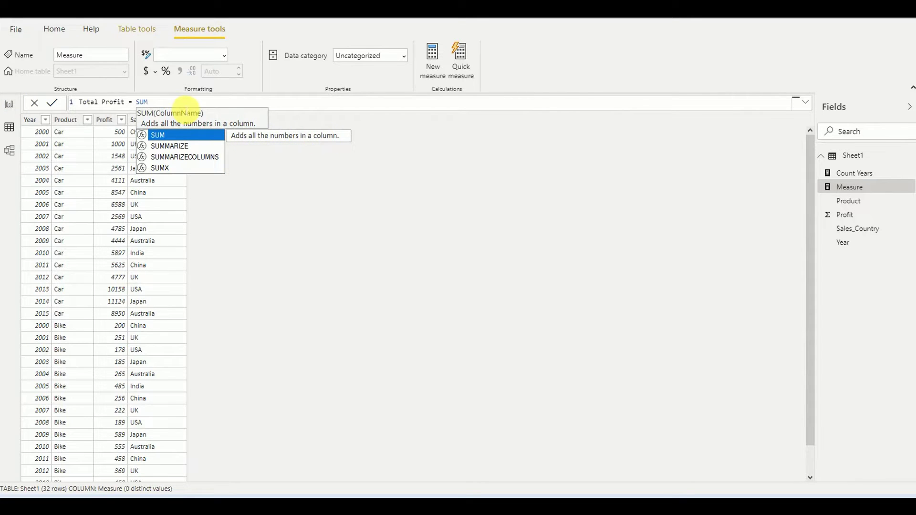
type("(")
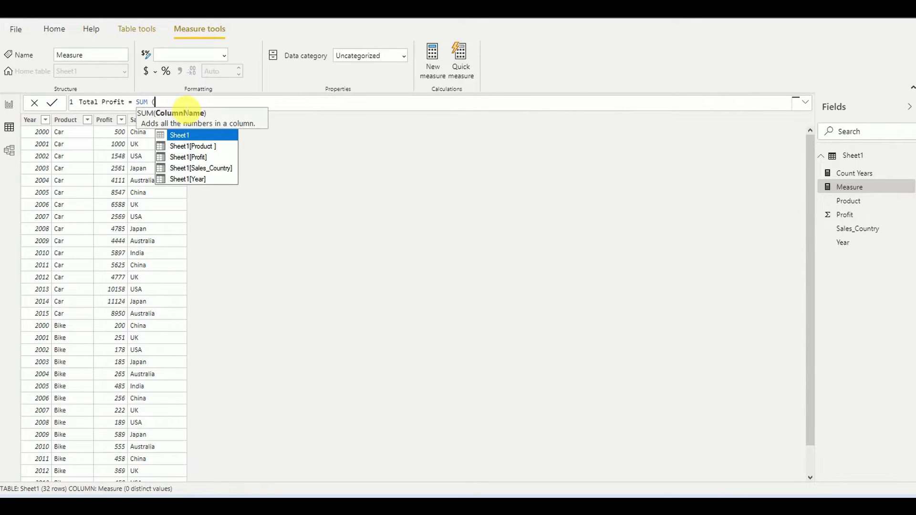
key("Down")
key("Down")
key("Down")
key("Up")
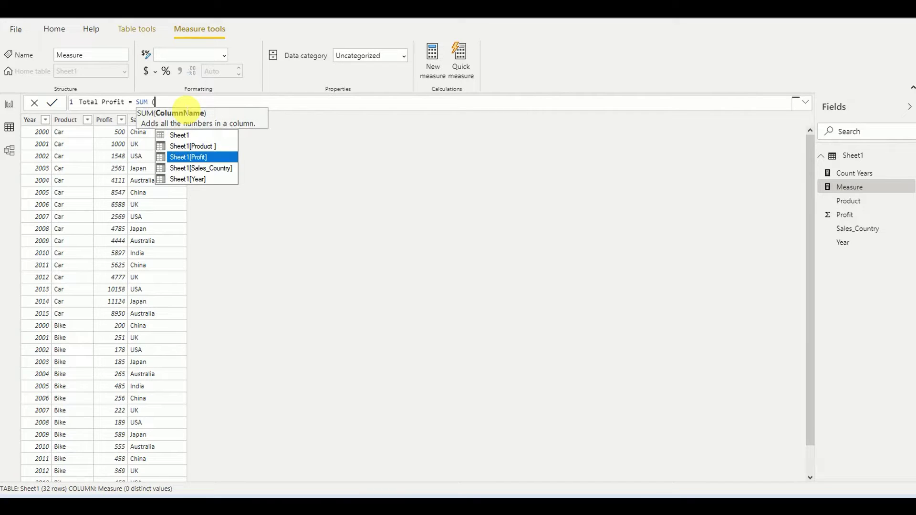
key("Tab")
type(")")
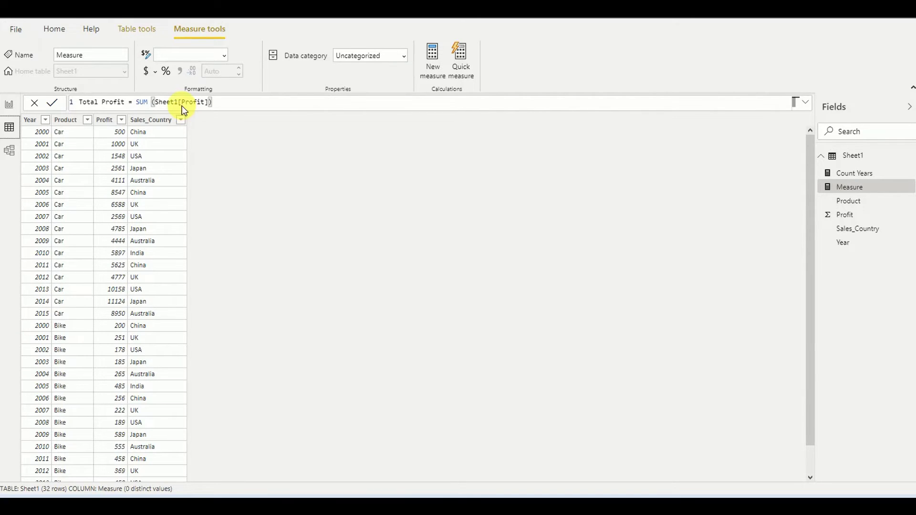
key("Return")
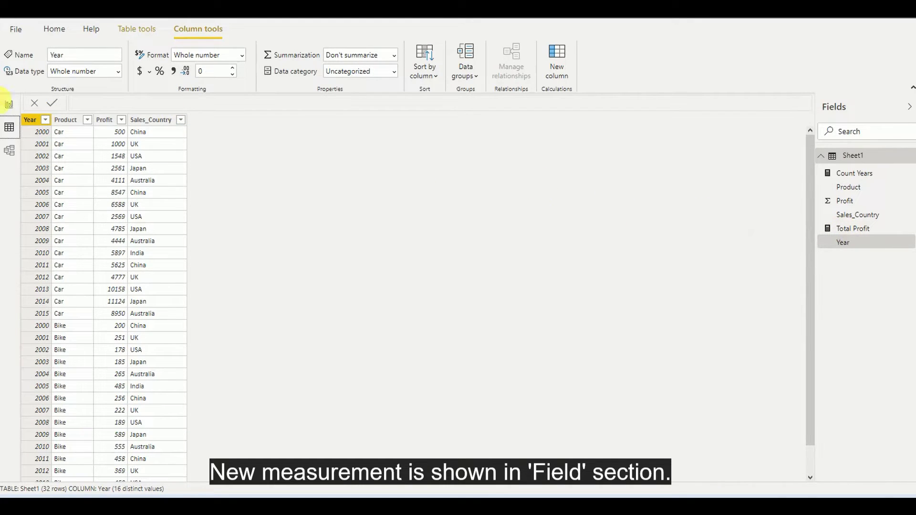
Step: On the report page, show the Total Profit measure as a card below the Count Years card, sized to leave a small gap
left_click(11, 104)
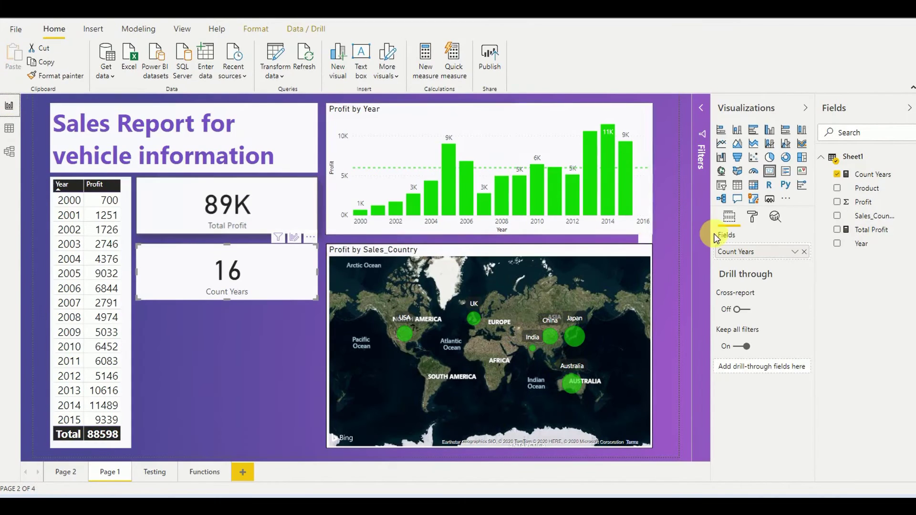
left_click_drag(878, 230, 198, 340)
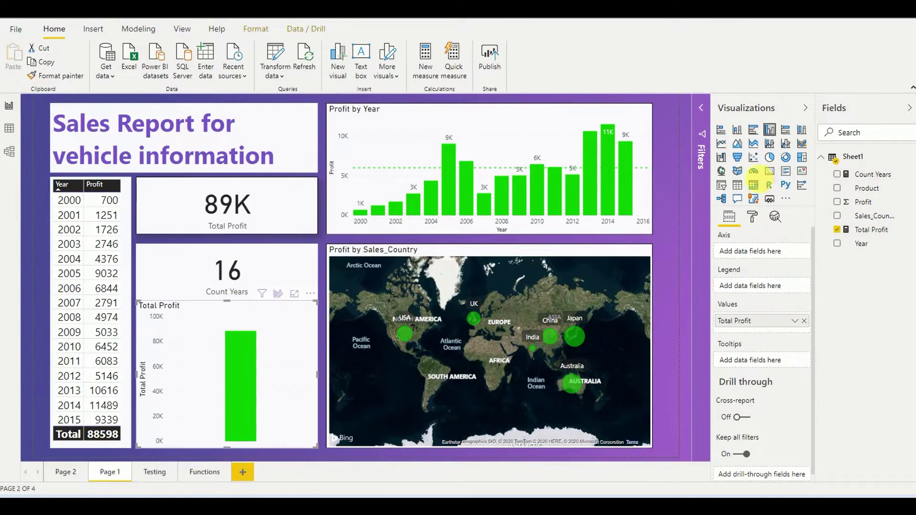
left_click(773, 174)
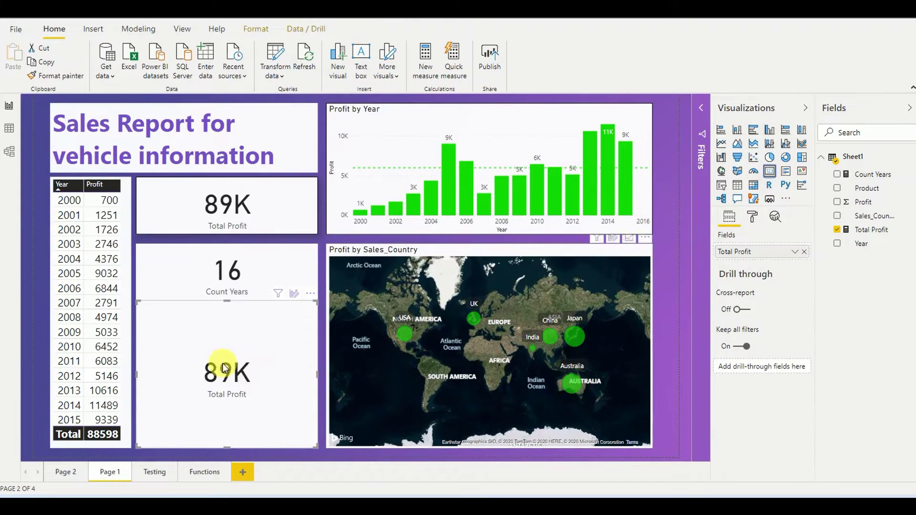
mouse_move(230, 303)
left_mouse_down()
mouse_move(233, 374)
mouse_move(235, 310)
left_mouse_up()
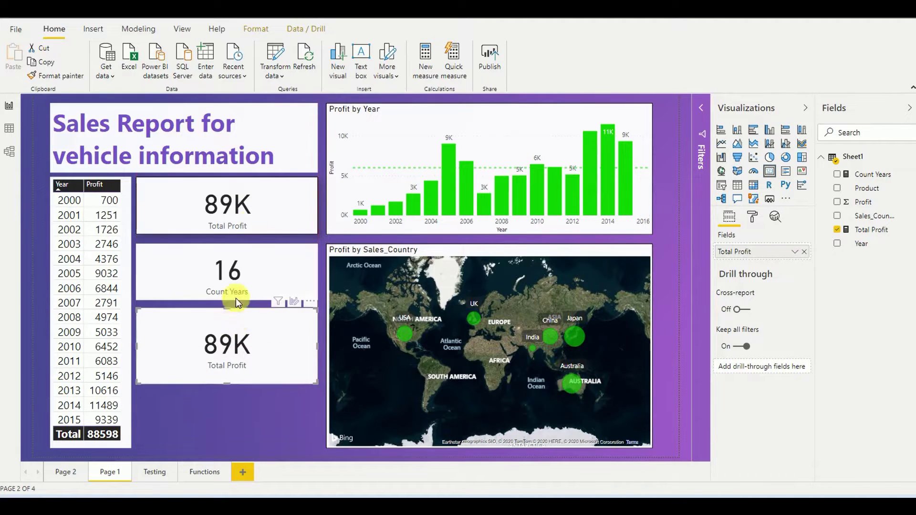
left_click(261, 210)
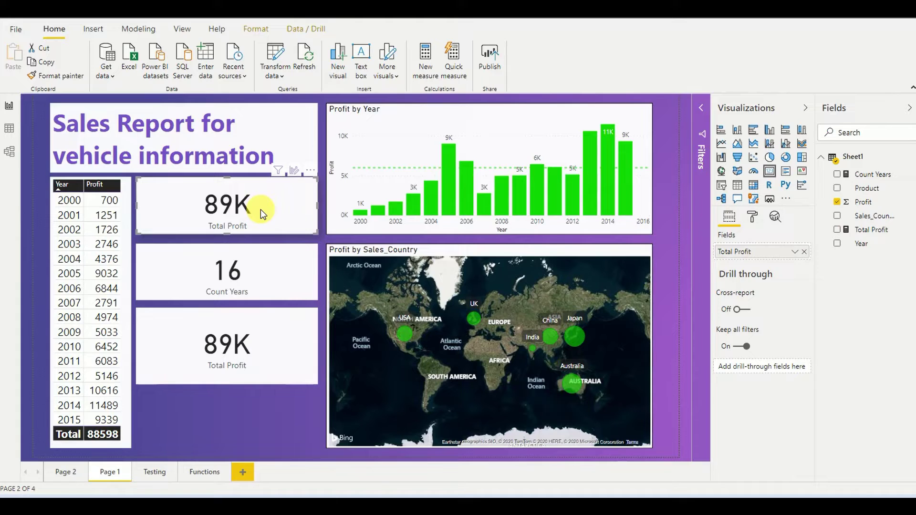
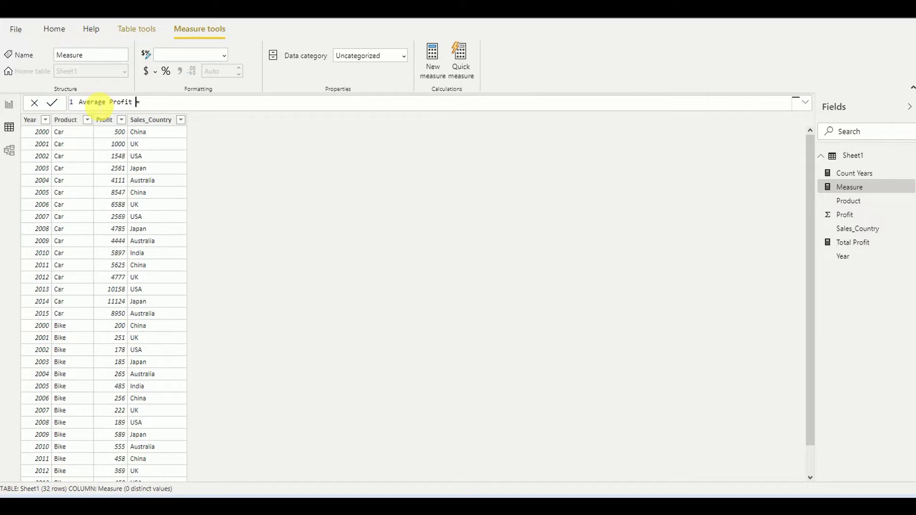
Step: Start the Average Profit measure's expression with the DIVIDE function
type("D")
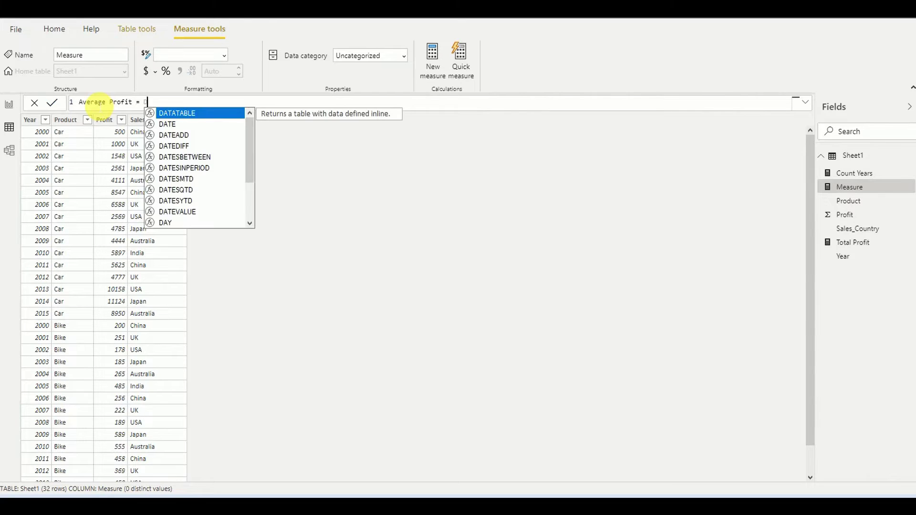
type("Iv")
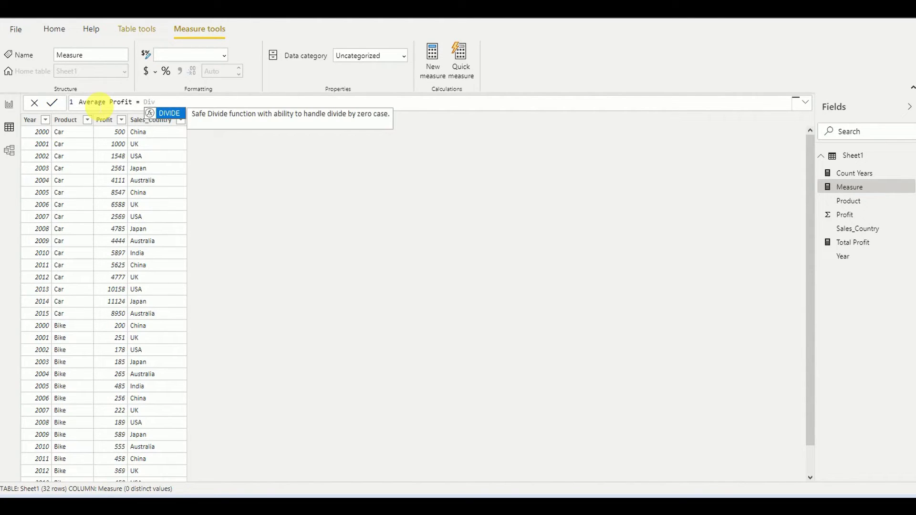
key("BackSpace")
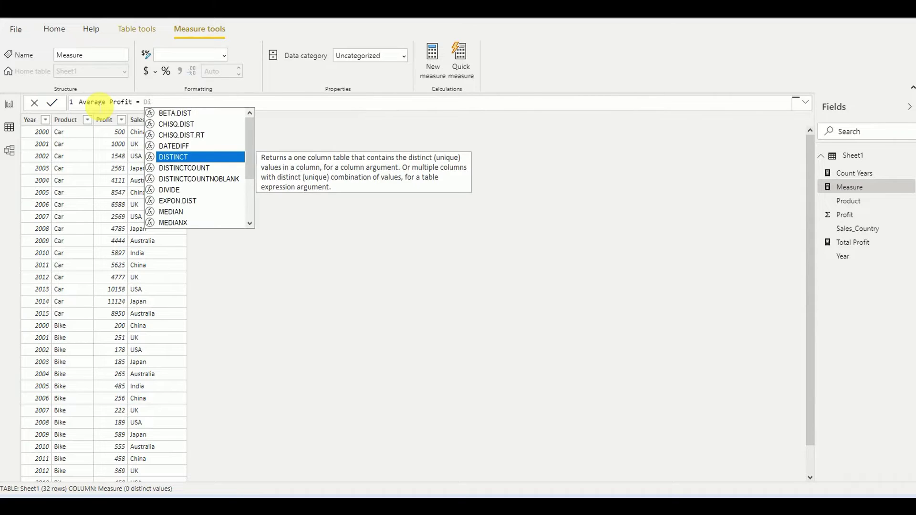
left_click(180, 190)
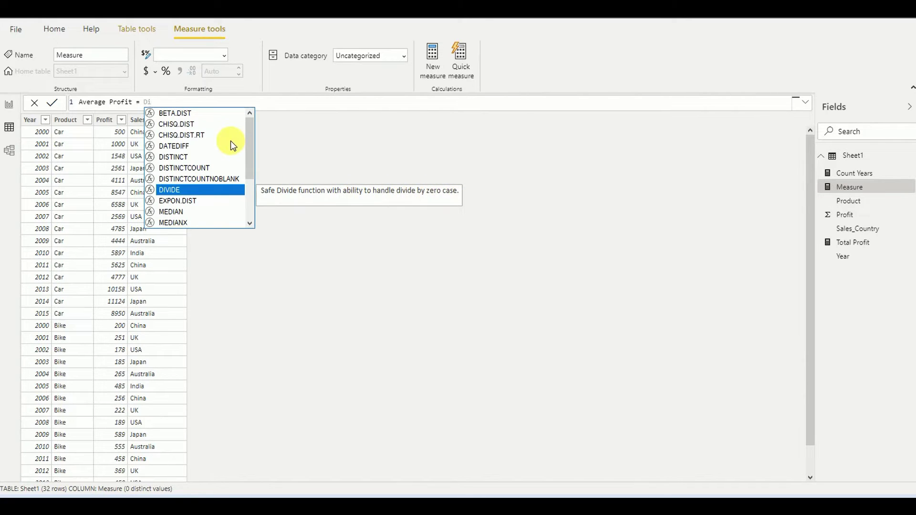
double_click(182, 190)
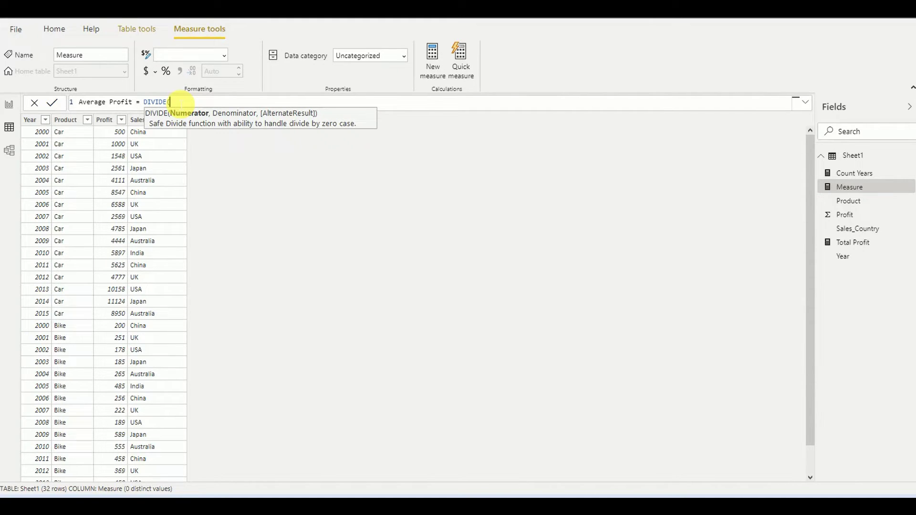
Step: Complete the DIVIDE formula with [Total Profit] as numerator and [Count Years] as denominator, and commit the measure
type("TO")
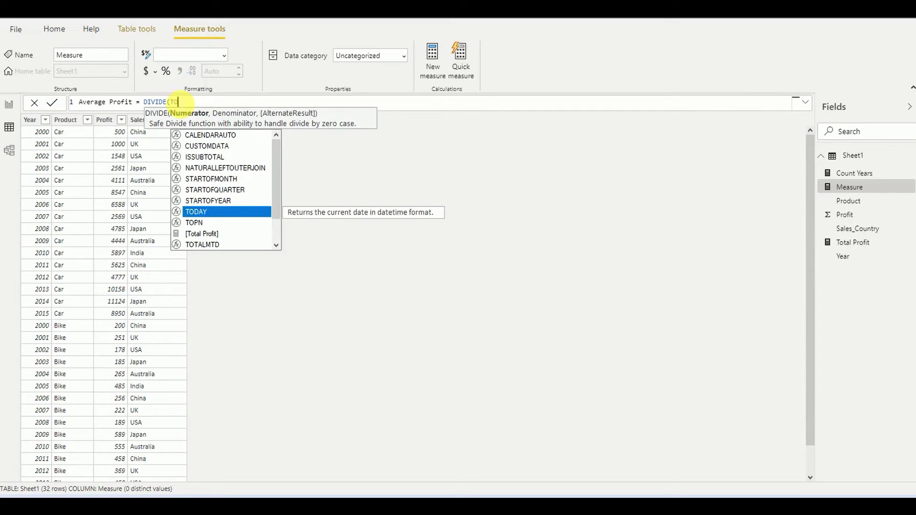
key("Down")
key("Down")
key("Tab")
type(", ")
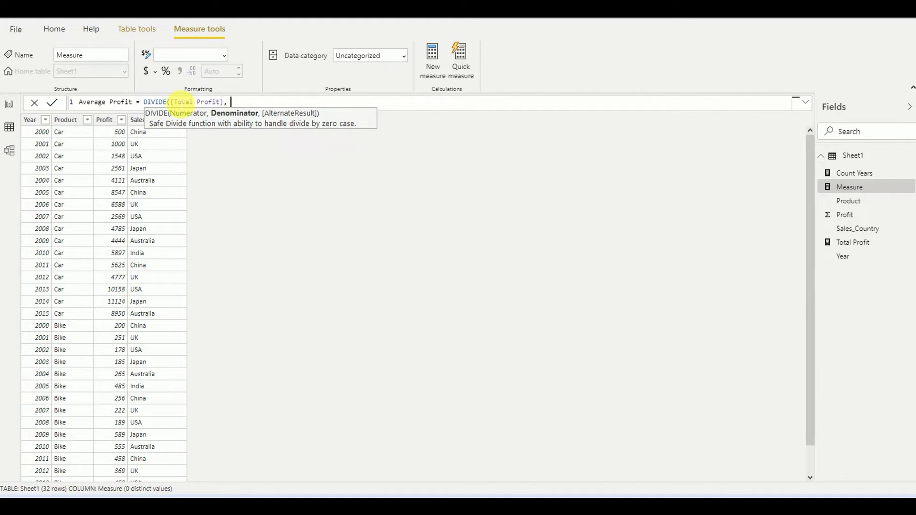
type("Coun")
key("Down")
key("Tab")
type("))")
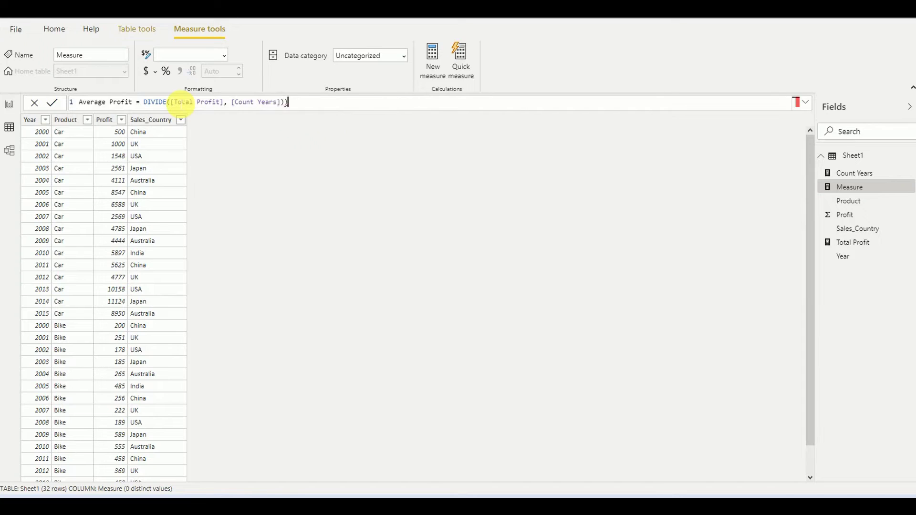
key("BackSpace")
key("Return")
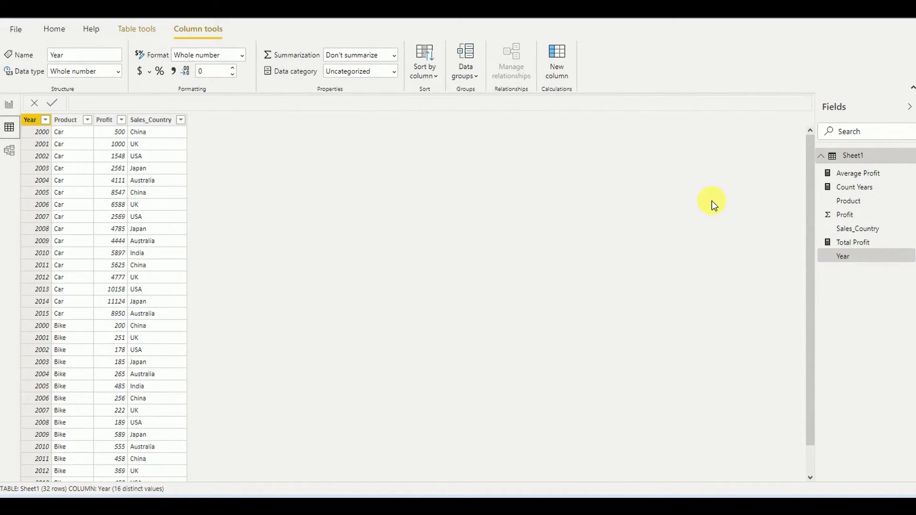
Step: On the report page, show the Average Profit measure as a card below the lower Total Profit card, shortened to leave a small gap
left_click(14, 105)
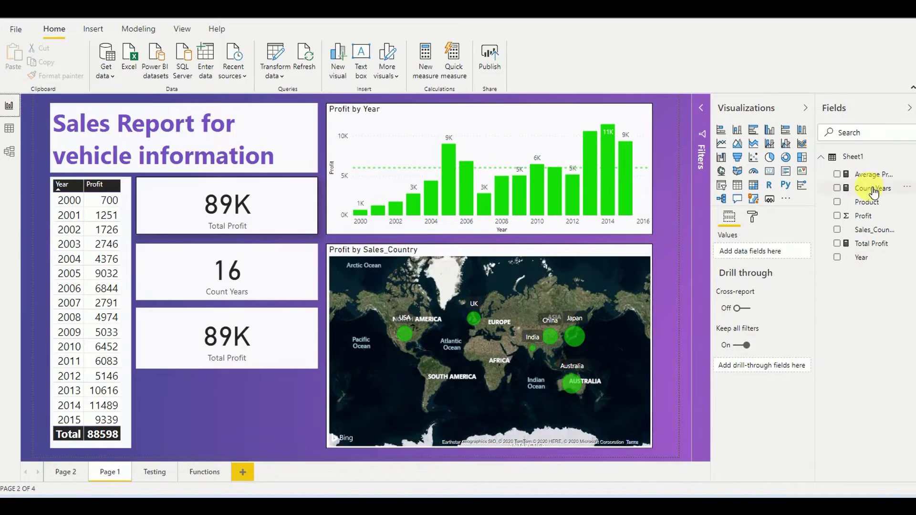
left_click_drag(873, 174, 203, 396)
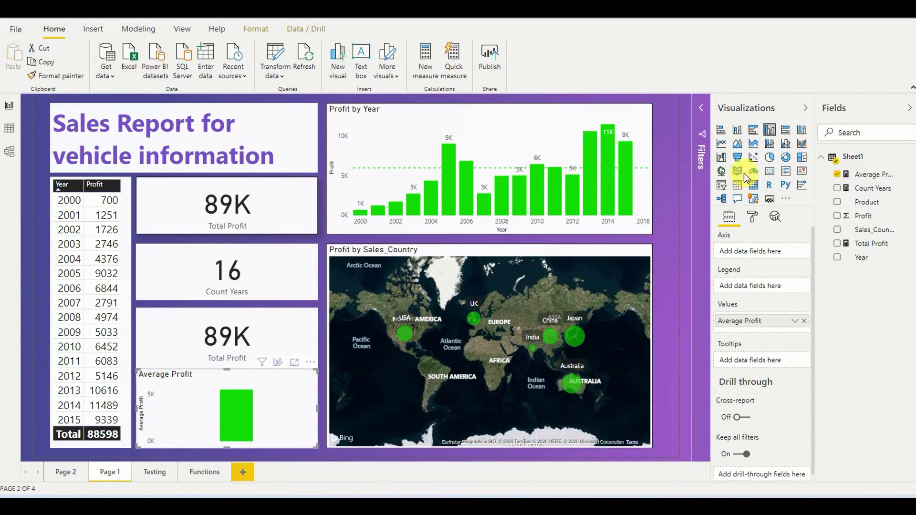
left_click(770, 171)
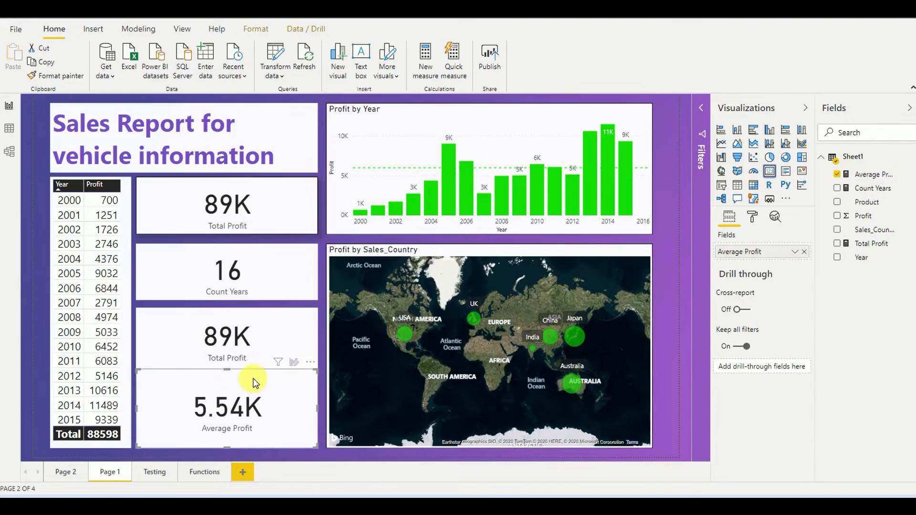
left_click_drag(230, 371, 230, 388)
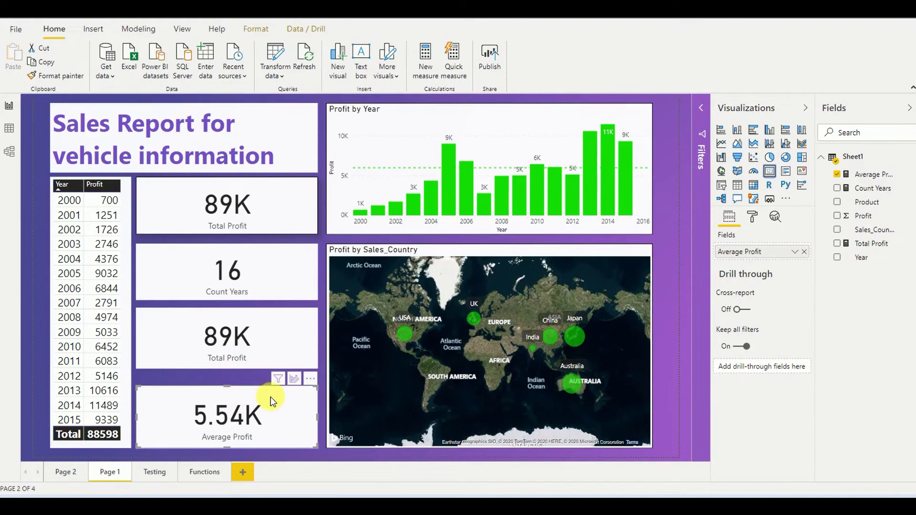
left_click_drag(241, 399, 240, 394)
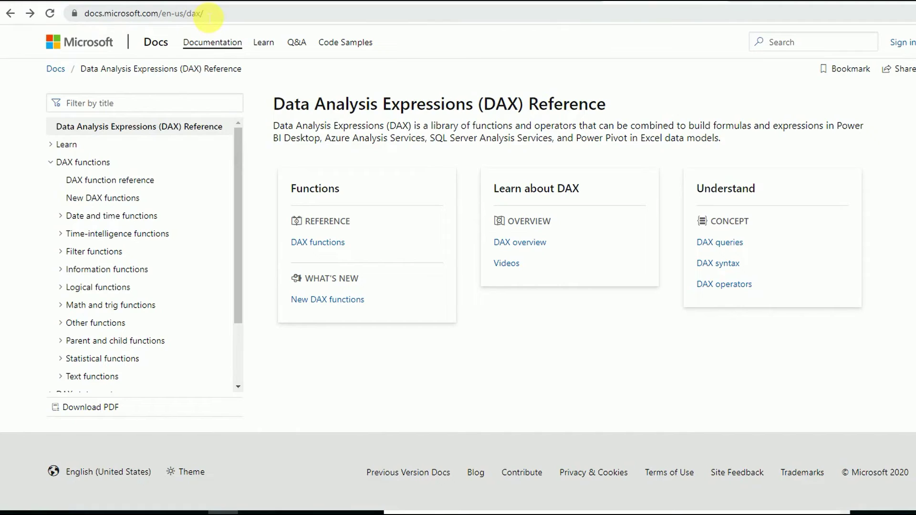
Step: Switch to the DAX reference on Microsoft Docs in the browser, search for "distinct count dax" and open the DISTINCTCOUNT function article
left_click(784, 44)
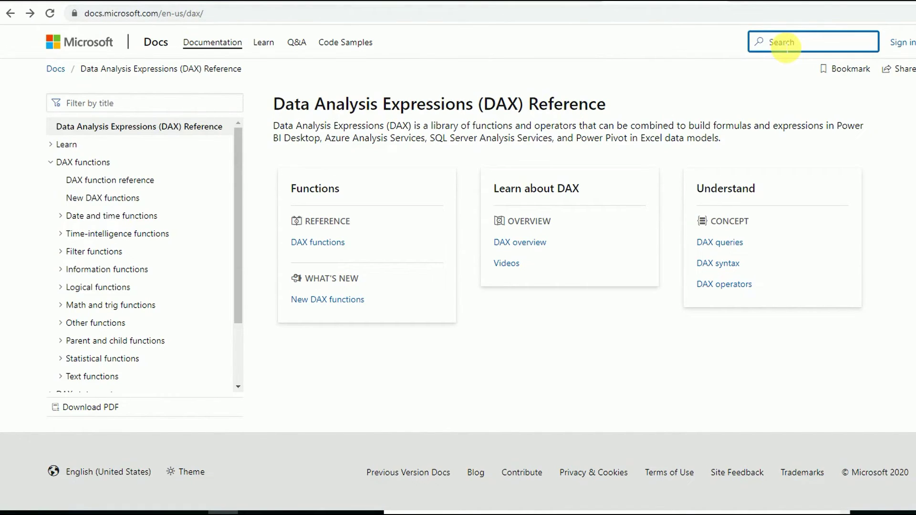
type("Di")
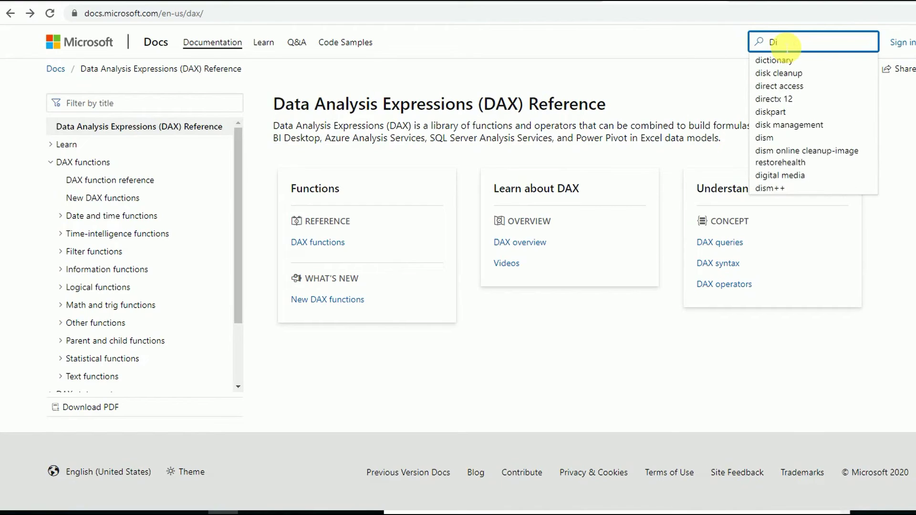
type("stinc")
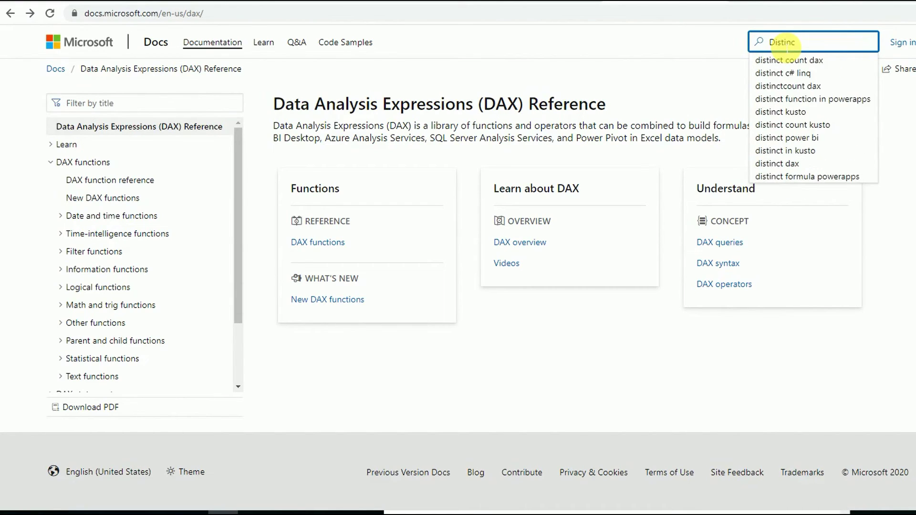
left_click(783, 61)
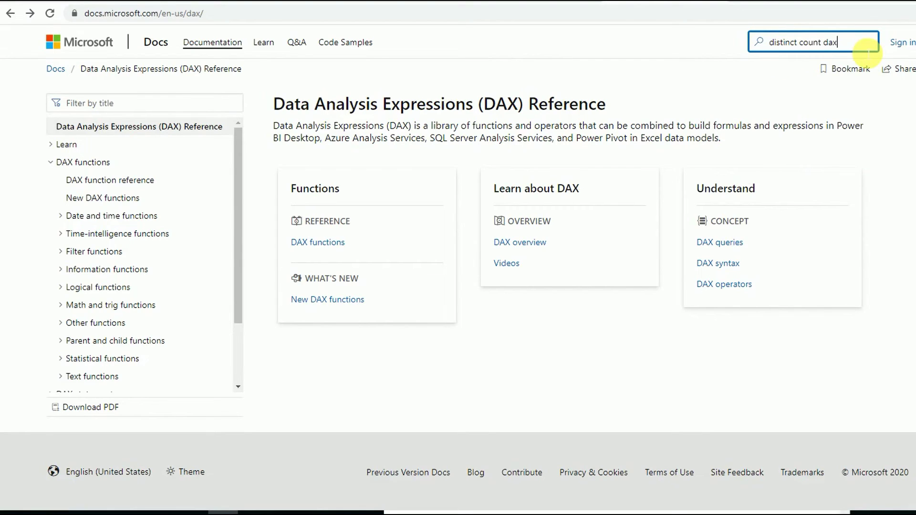
key("Return")
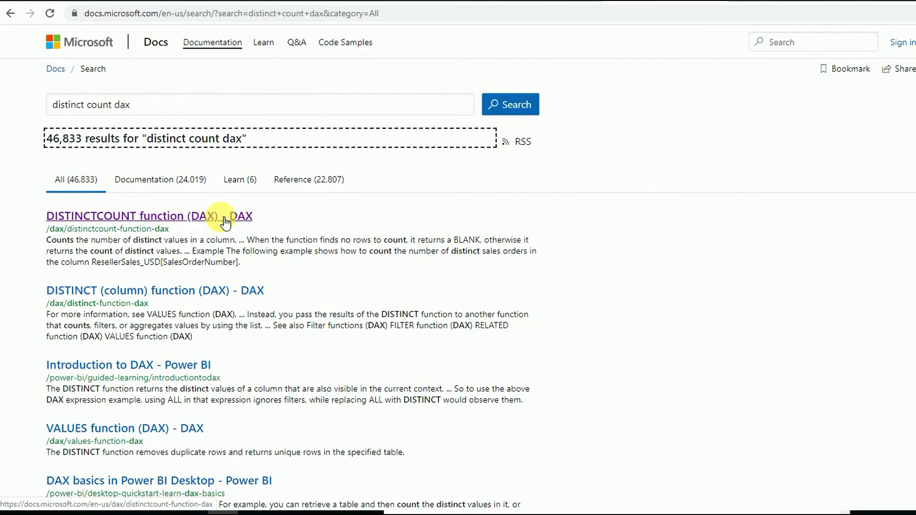
left_click(213, 218)
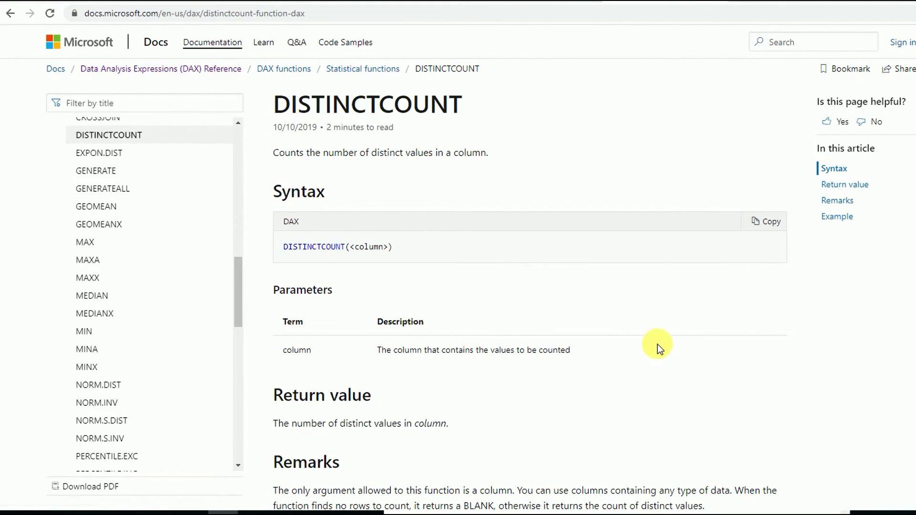
Step: Read through the DISTINCTCOUNT article's syntax, parameters, return value, remarks and example
scroll(657, 359, "down", 3)
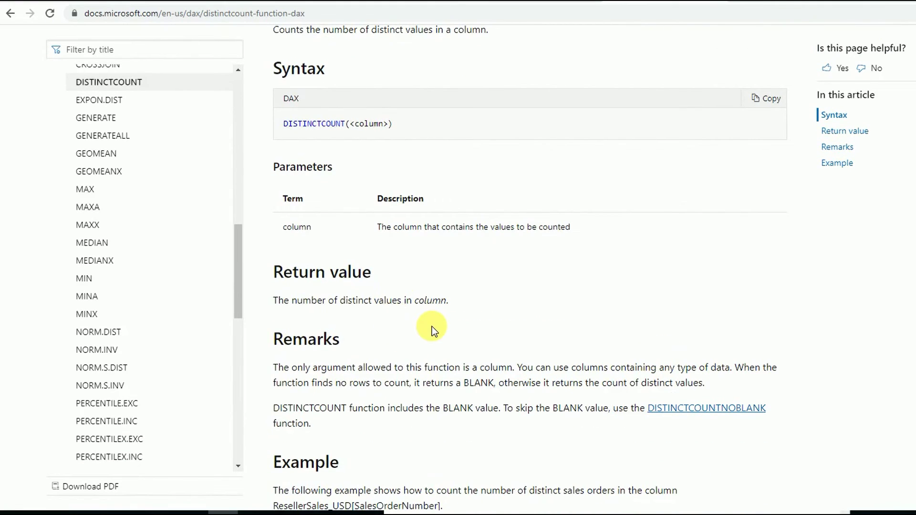
scroll(432, 326, "down", 4)
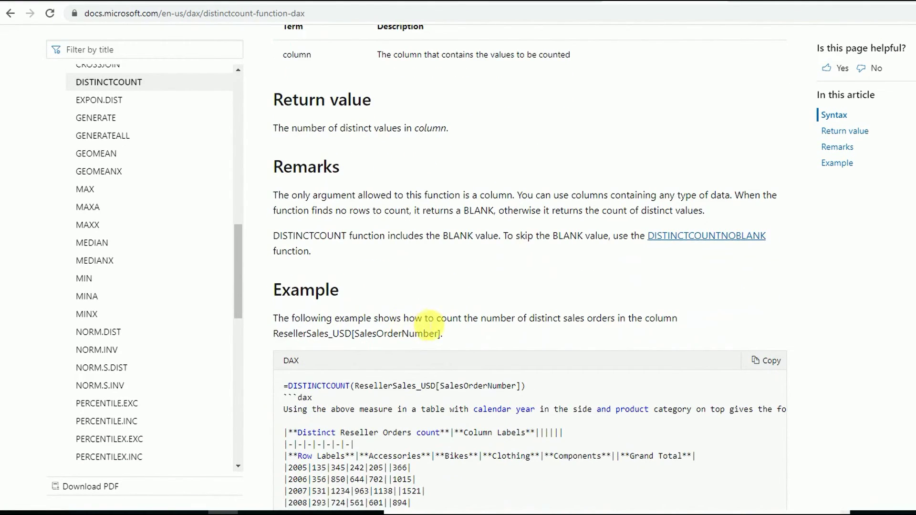
double_click(429, 318)
scroll(428, 326, "down", 3)
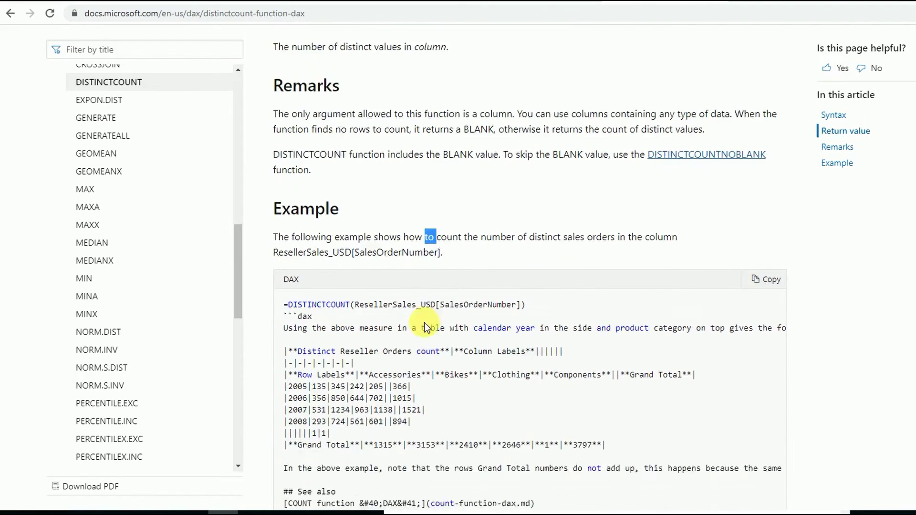
scroll(425, 324, "up", 9)
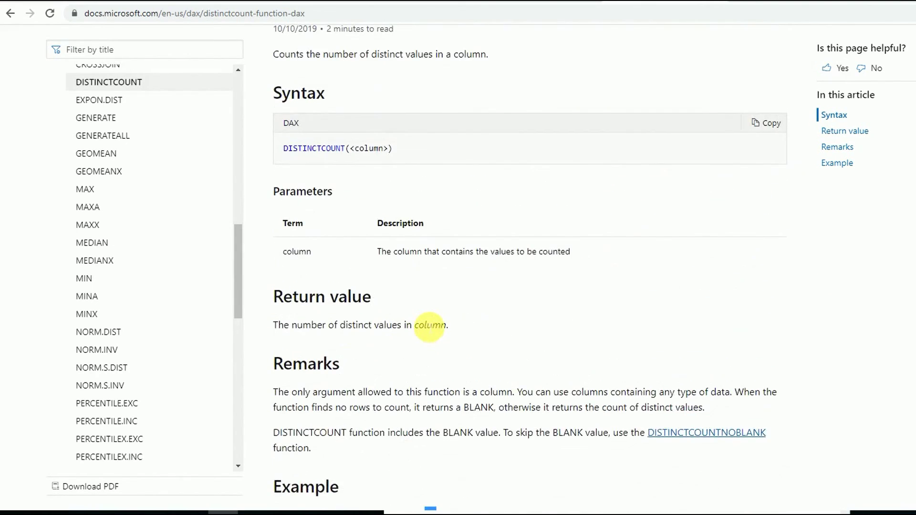